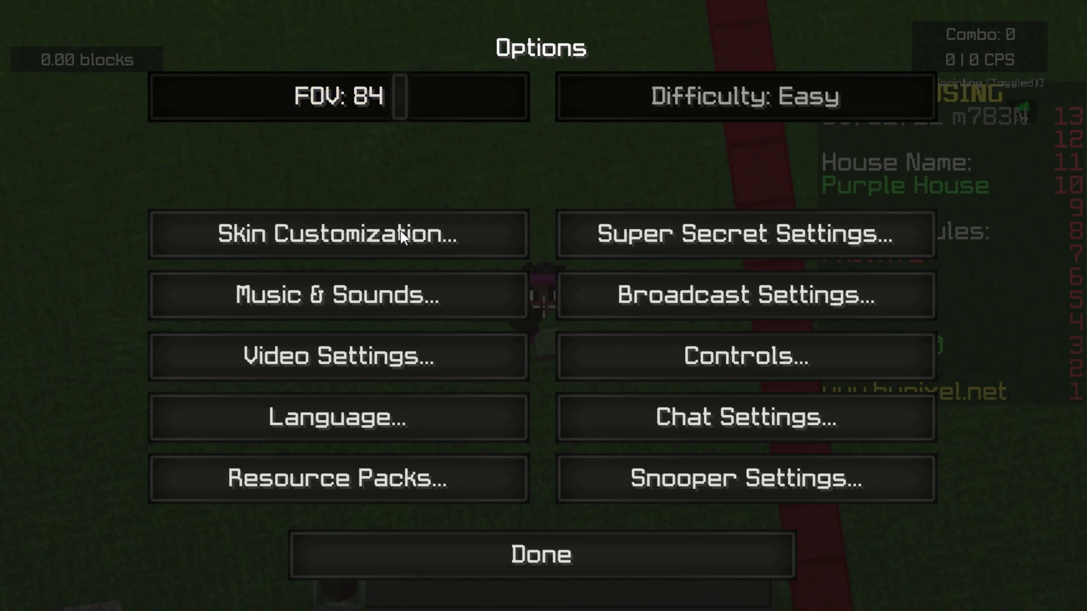
Open OptiFine Video Settings from the Options screen
{"action": "left_click", "coordinate": [371, 367]}
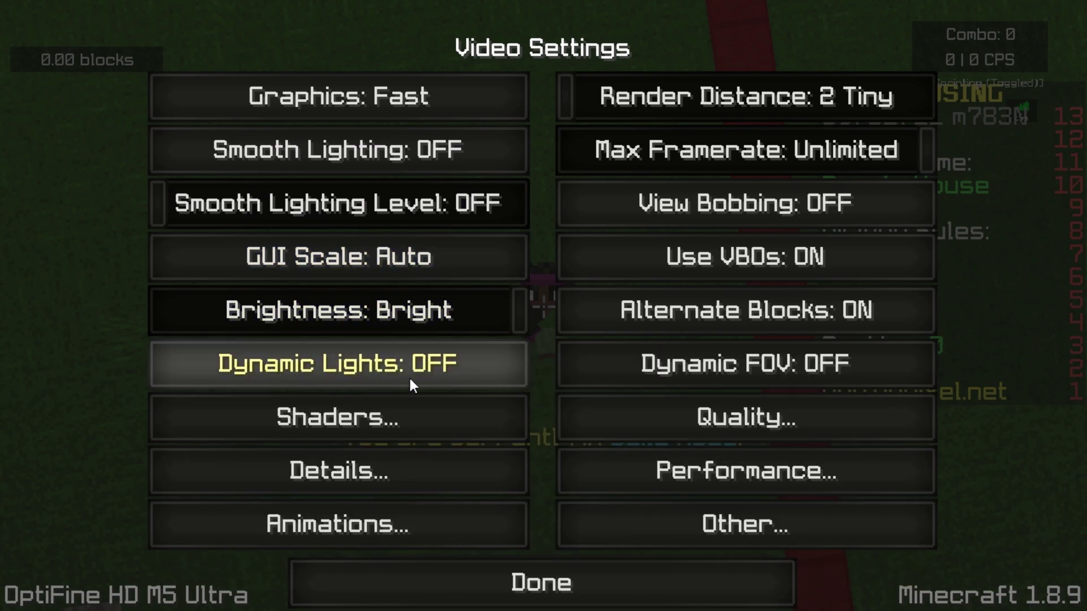
Open the Details page to confirm Clouds, Sky, Fog and Stars are off
{"action": "left_click", "coordinate": [284, 467]}
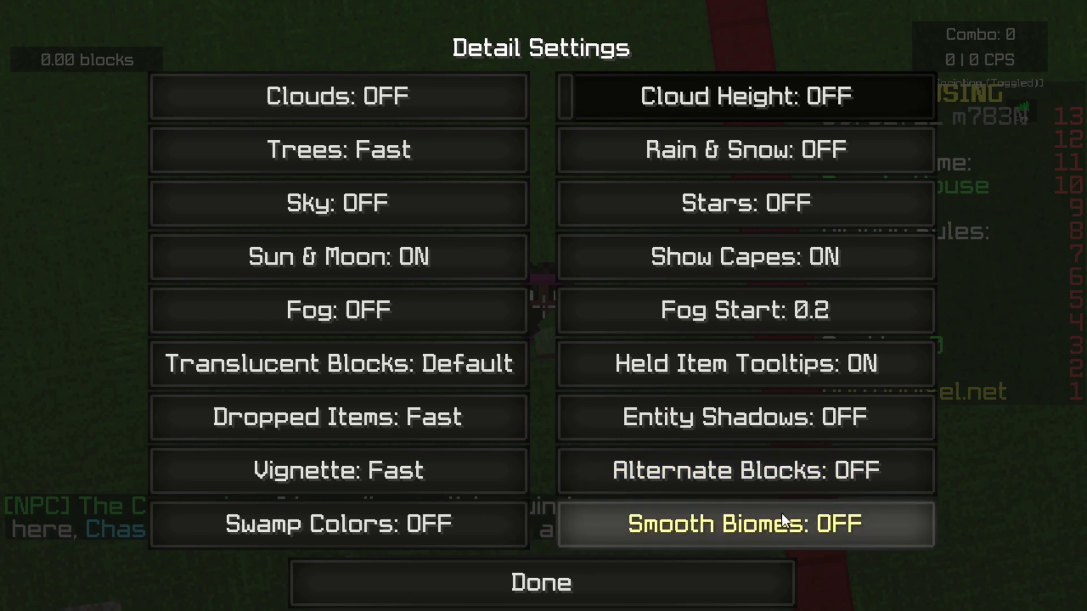
Check the Animations page, then set Render Distance to 2 Tiny in Video Settings
{"action": "left_click", "coordinate": [623, 581]}
{"action": "left_click", "coordinate": [421, 524]}
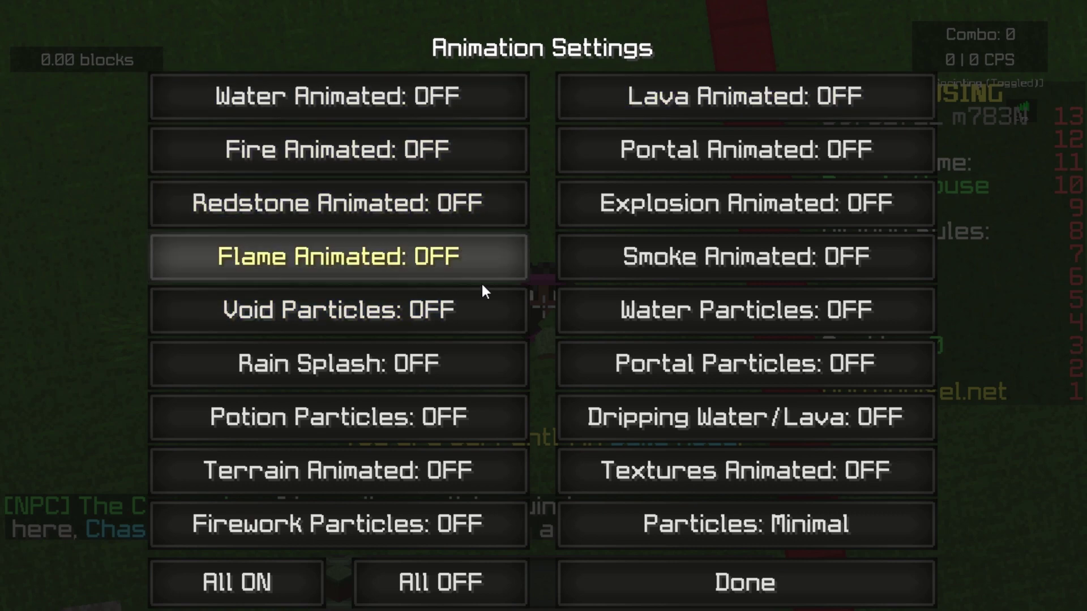
{"action": "left_click", "coordinate": [710, 578]}
{"action": "mouse_move", "coordinate": [573, 102]}
{"action": "left_mouse_down"}
{"action": "mouse_move", "coordinate": [584, 103]}
{"action": "mouse_move", "coordinate": [564, 95]}
{"action": "mouse_move", "coordinate": [586, 106]}
{"action": "mouse_move", "coordinate": [567, 98]}
{"action": "left_mouse_up"}
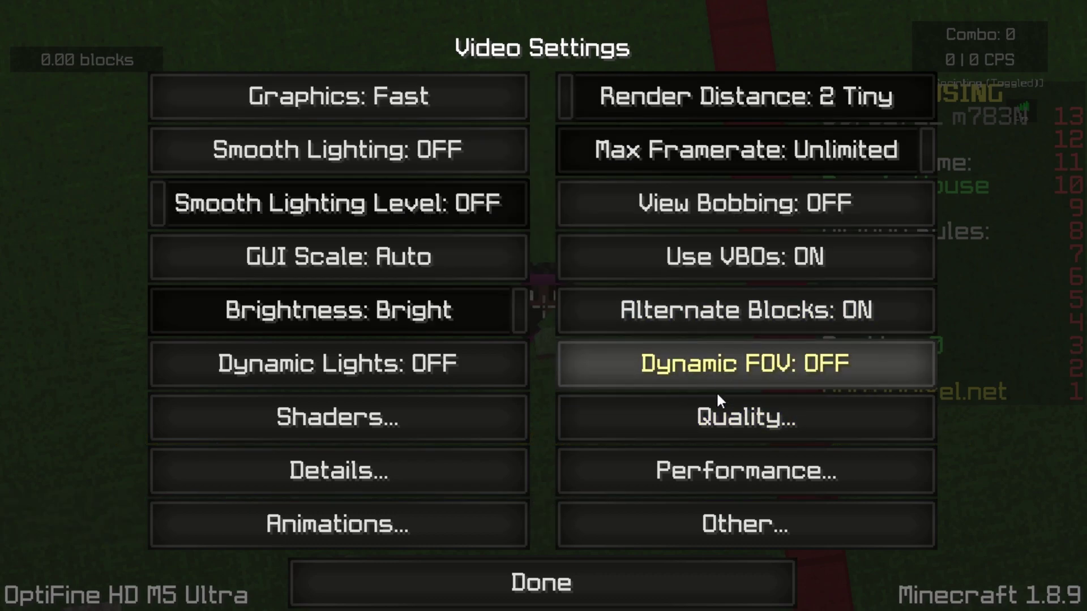
Review Quality settings, then view Performance settings with Chunk Updates at 1
{"action": "left_click", "coordinate": [740, 424]}
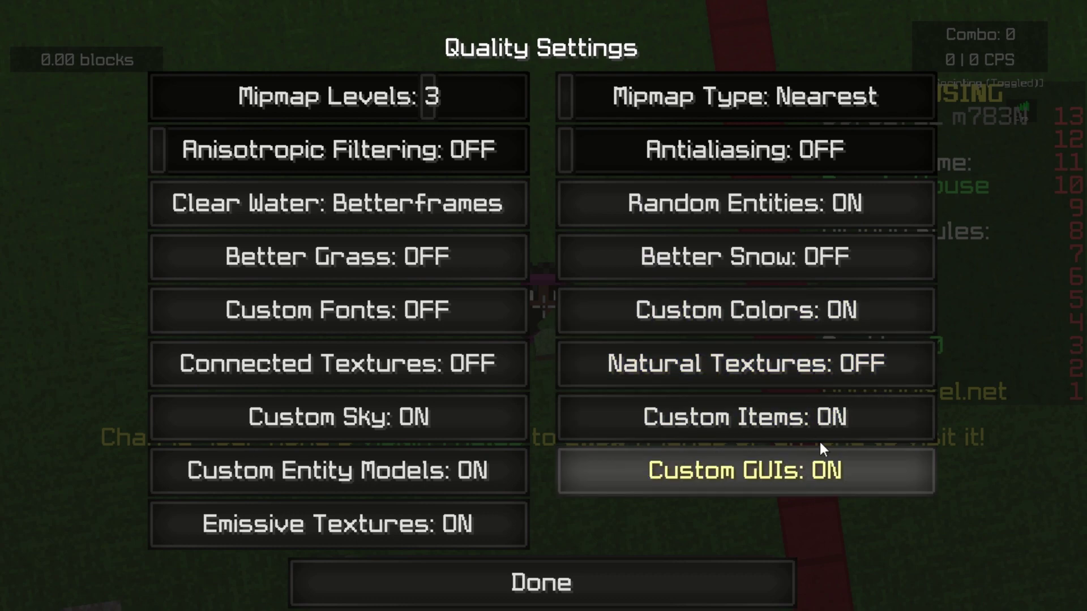
{"action": "left_click", "coordinate": [556, 573]}
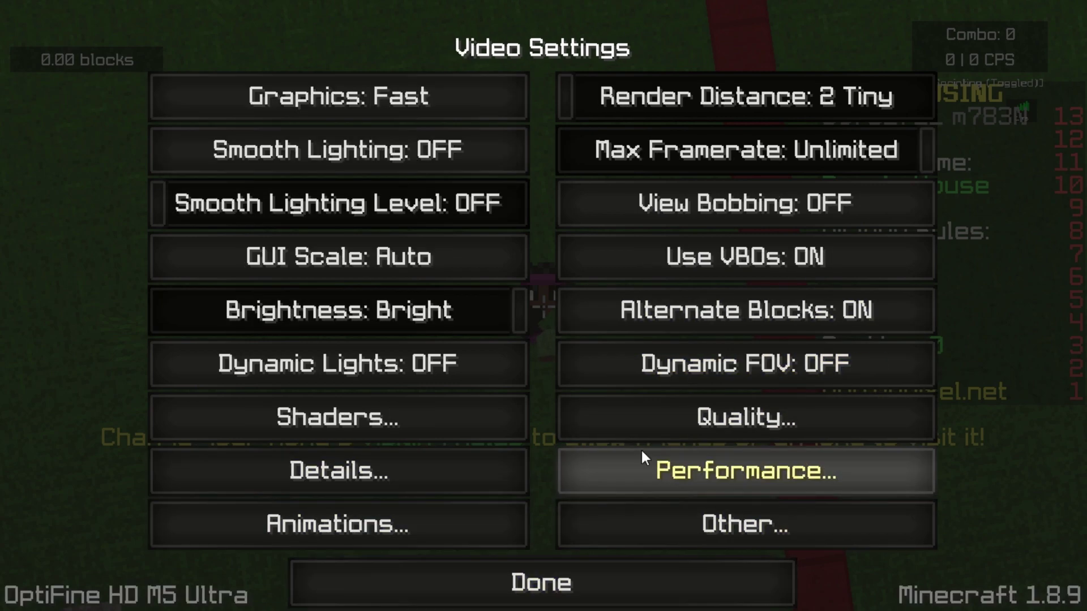
{"action": "left_click", "coordinate": [693, 470]}
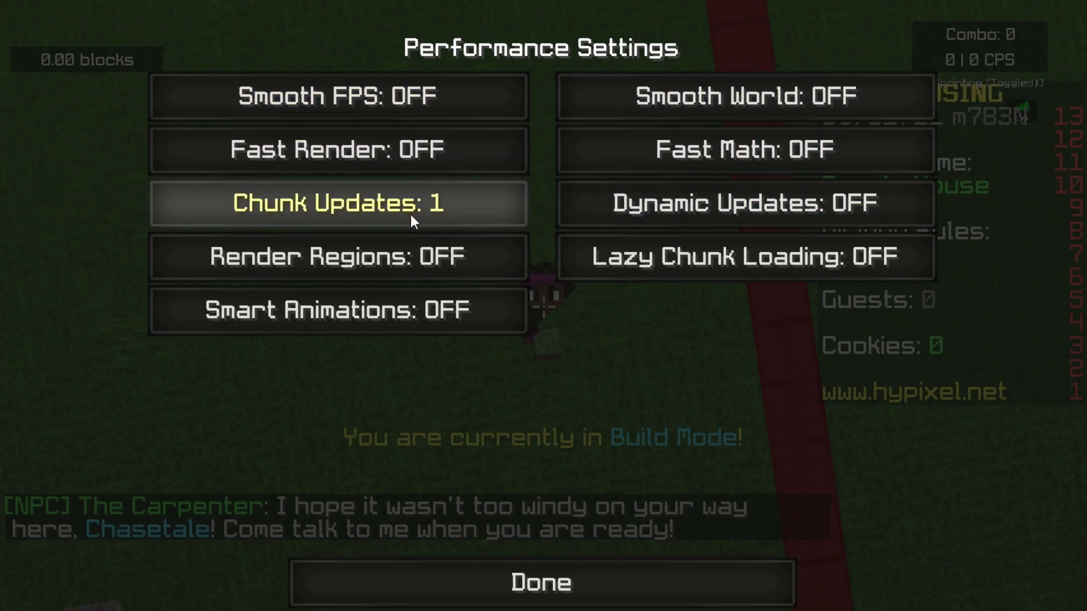
Leave Performance settings and view Other settings with fullscreen at 1280x720
{"action": "left_click", "coordinate": [527, 572]}
{"action": "left_click", "coordinate": [755, 519]}
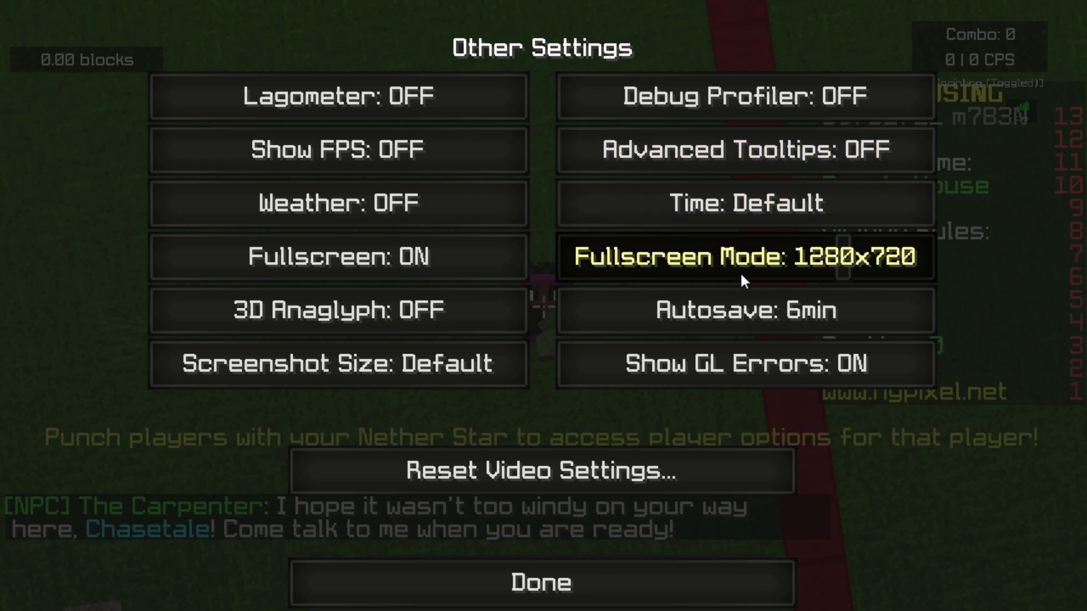
Try 1366x768 and 1360x768 fullscreen modes, keep 1280x720, and close the settings
{"action": "left_click_drag", "start_coordinate": [896, 260], "coordinate": [939, 259]}
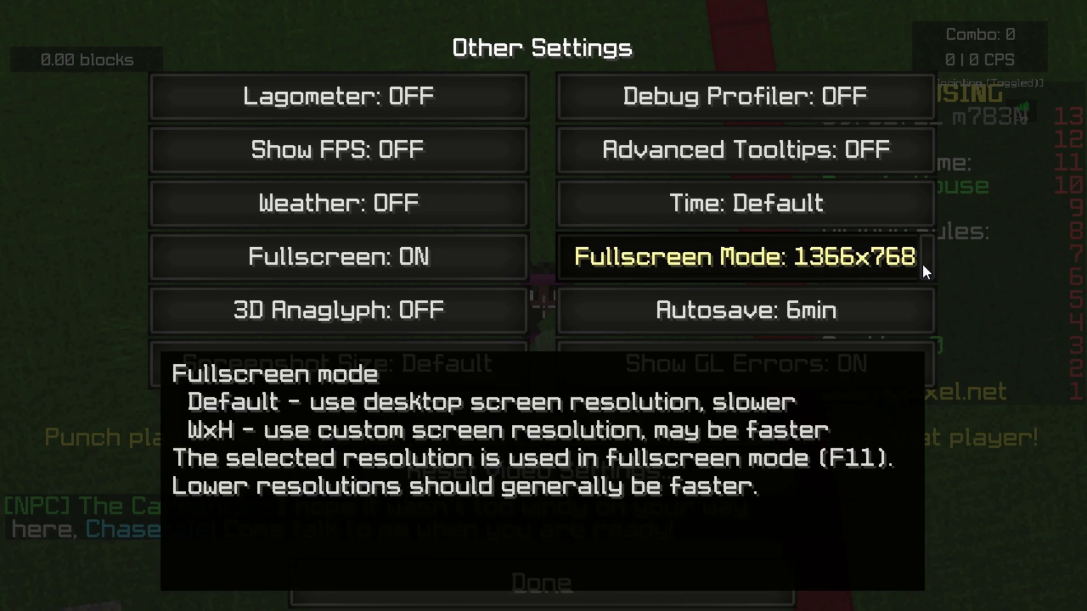
{"action": "left_click_drag", "start_coordinate": [933, 260], "coordinate": [907, 263]}
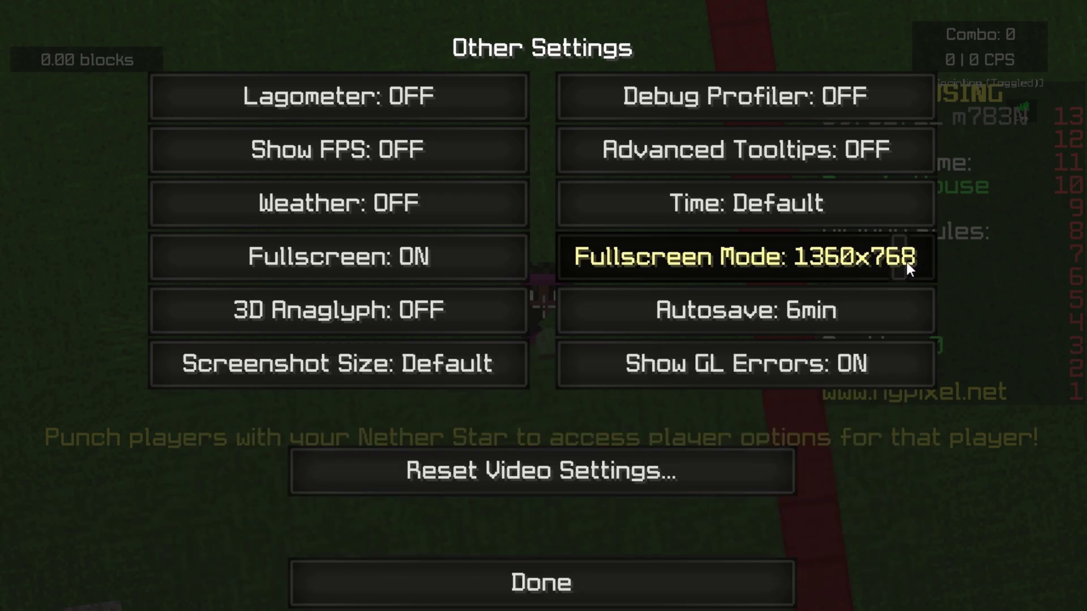
{"action": "mouse_move", "coordinate": [840, 261]}
{"action": "left_mouse_down"}
{"action": "mouse_move", "coordinate": [827, 261]}
{"action": "mouse_move", "coordinate": [860, 261]}
{"action": "mouse_move", "coordinate": [845, 261]}
{"action": "left_mouse_up"}
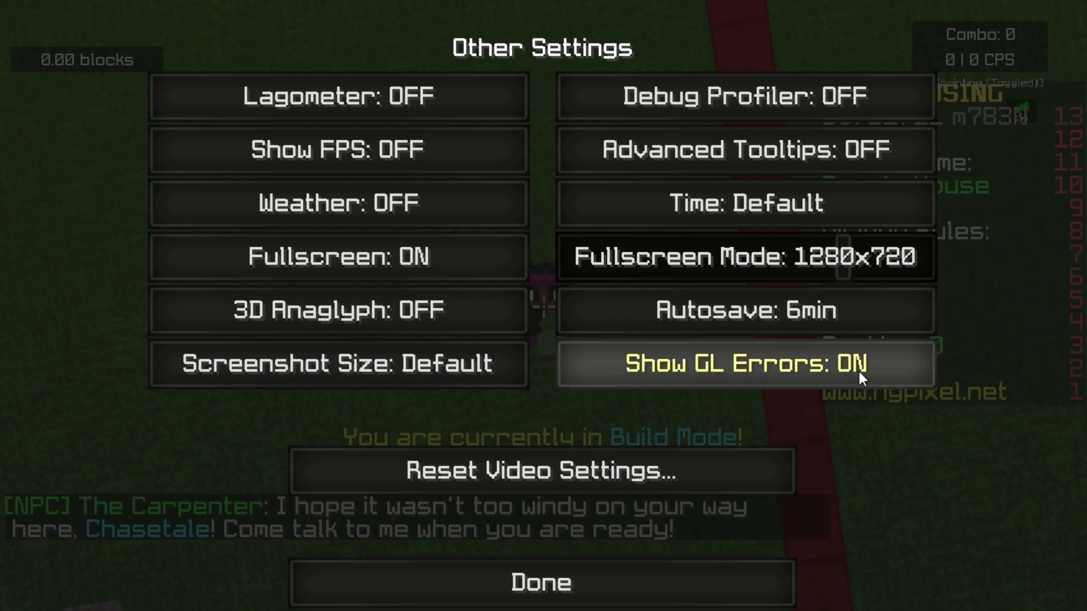
{"action": "left_click", "coordinate": [555, 577]}
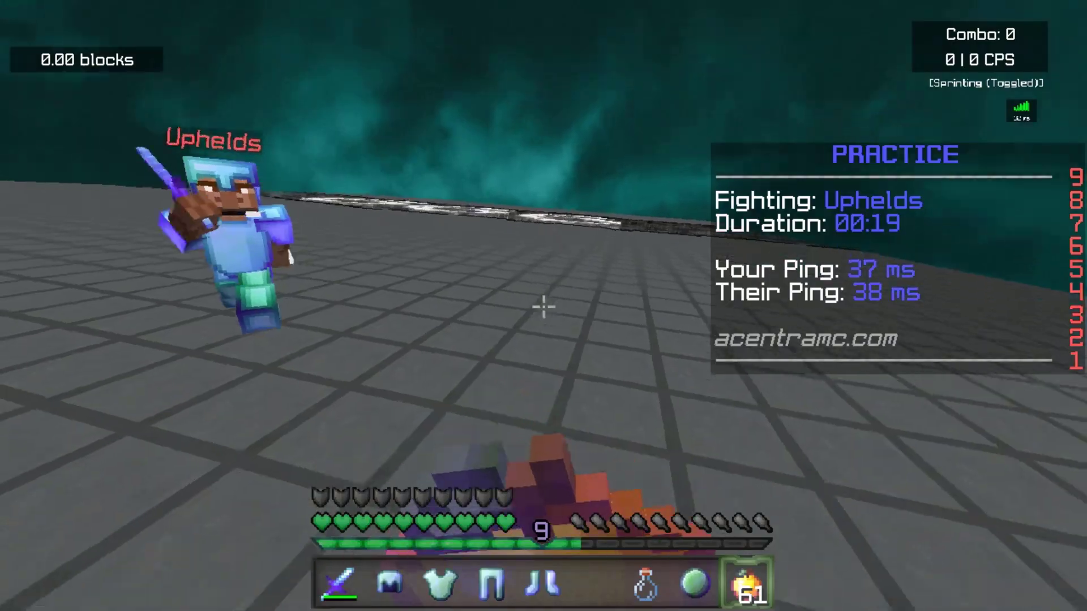
Switch to the diamond sword in slot 1 and repeatedly hit the practice opponent
{"action": "key", "text": "1"}
{"action": "left_click", "coordinate": [544, 307]}
{"action": "left_click", "coordinate": [543, 307]}
{"action": "left_click", "coordinate": [543, 307]}
{"action": "left_click", "coordinate": [543, 307]}
{"action": "left_click", "coordinate": [544, 307]}
{"action": "left_click", "coordinate": [543, 306]}
{"action": "left_click", "coordinate": [543, 307]}
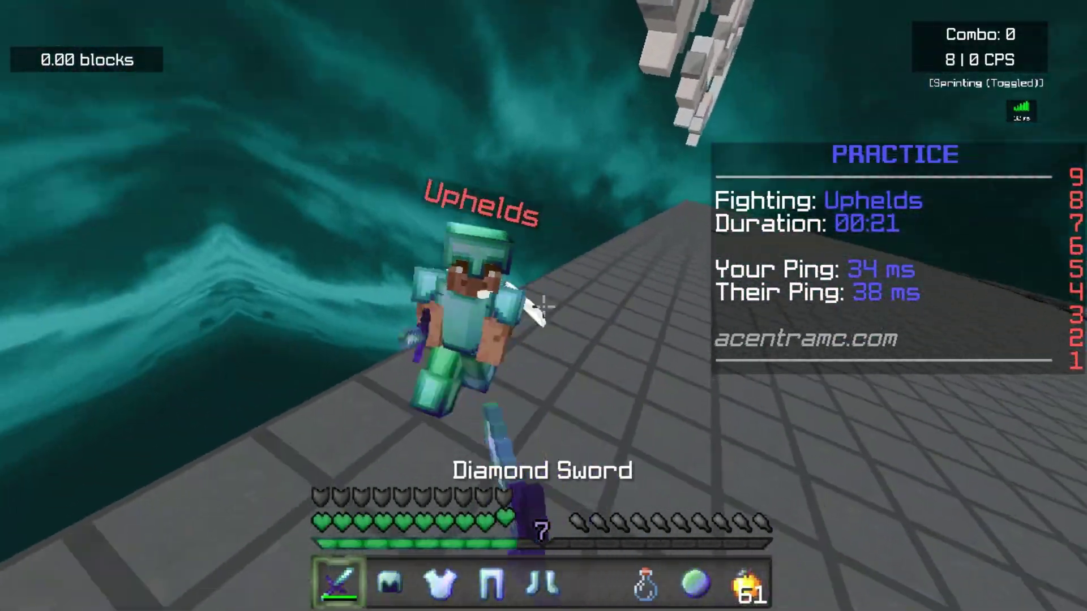
{"action": "left_click", "coordinate": [544, 307]}
{"action": "left_click", "coordinate": [544, 306]}
{"action": "left_click", "coordinate": [544, 307]}
{"action": "left_click", "coordinate": [544, 307]}
{"action": "left_click", "coordinate": [544, 307]}
{"action": "left_click", "coordinate": [543, 306]}
{"action": "left_click", "coordinate": [543, 306]}
{"action": "left_click", "coordinate": [544, 306]}
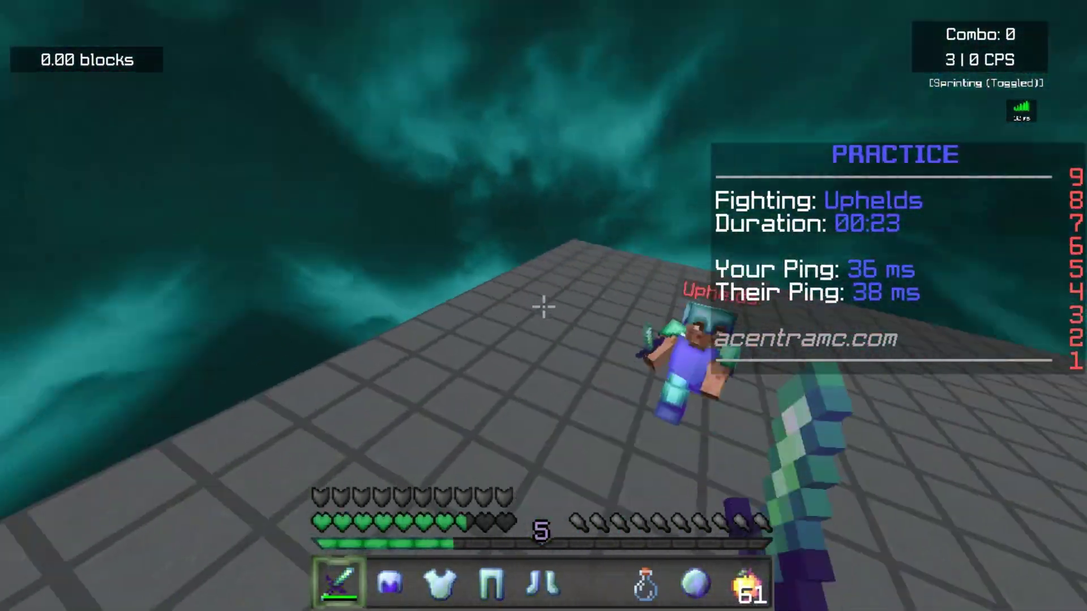
{"action": "left_click", "coordinate": [543, 306]}
{"action": "left_click", "coordinate": [543, 306]}
{"action": "left_click", "coordinate": [543, 307]}
{"action": "left_click", "coordinate": [543, 307]}
{"action": "left_click", "coordinate": [543, 307]}
{"action": "left_click", "coordinate": [544, 306]}
{"action": "left_click", "coordinate": [543, 307]}
{"action": "left_click", "coordinate": [543, 307]}
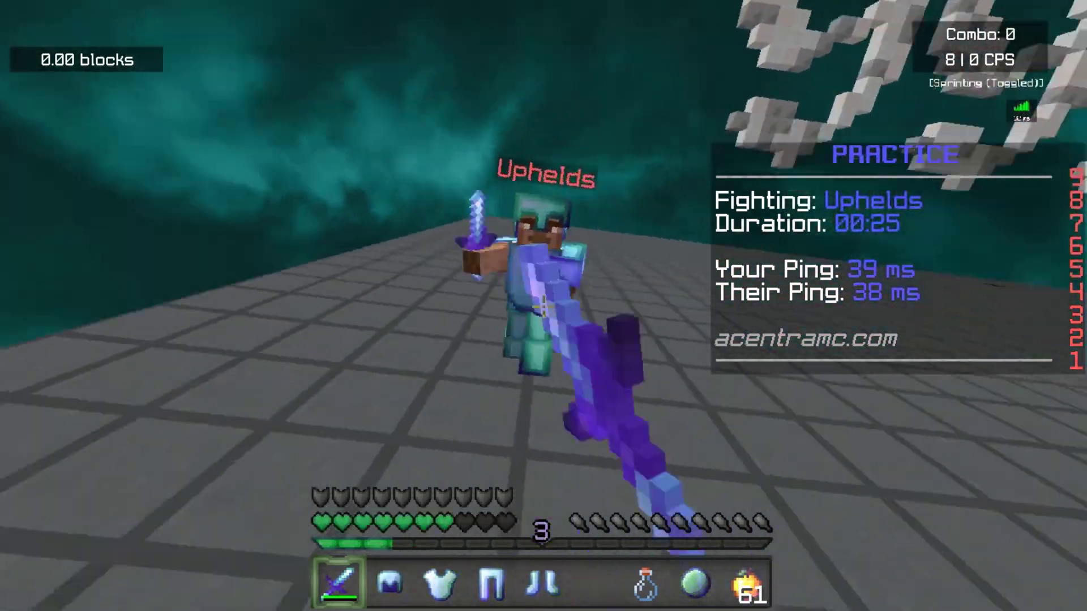
{"action": "left_click", "coordinate": [544, 306]}
{"action": "left_click", "coordinate": [543, 307]}
{"action": "left_click", "coordinate": [544, 306]}
{"action": "left_click", "coordinate": [543, 306]}
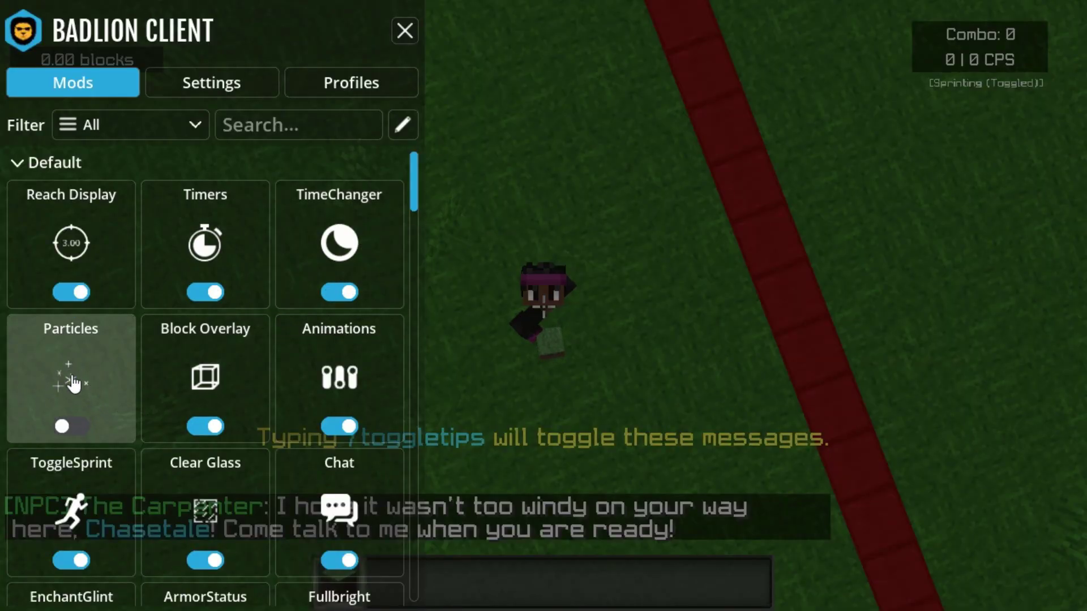
Scroll through the Badlion mod list, confirming Particles and ArmorStatus are off
{"action": "scroll", "coordinate": [170, 363], "scroll_direction": "down", "scroll_amount": 3}
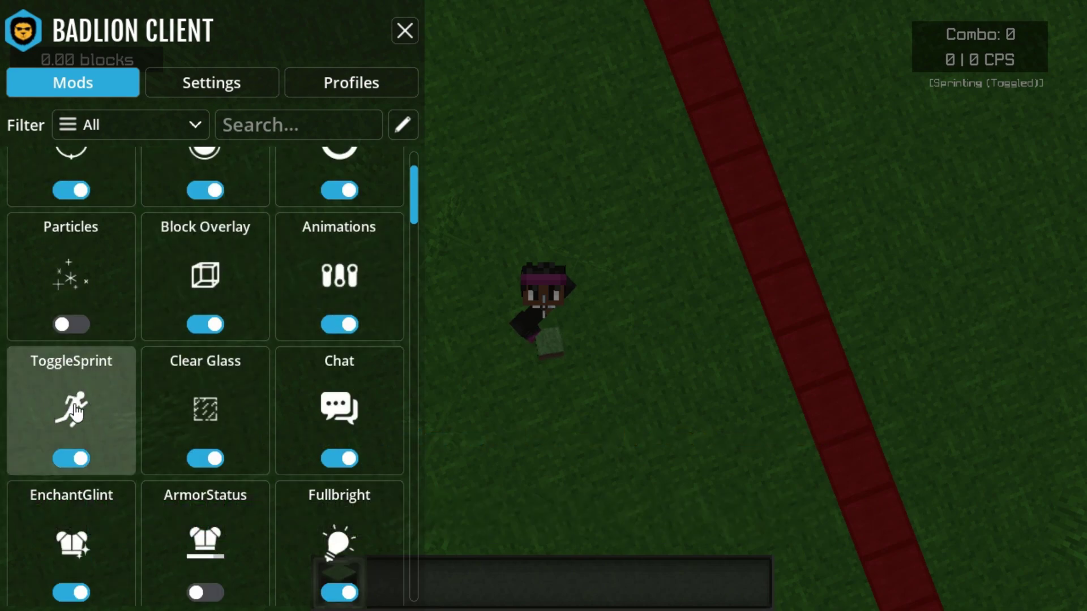
{"action": "scroll", "coordinate": [317, 390], "scroll_direction": "down", "scroll_amount": 3}
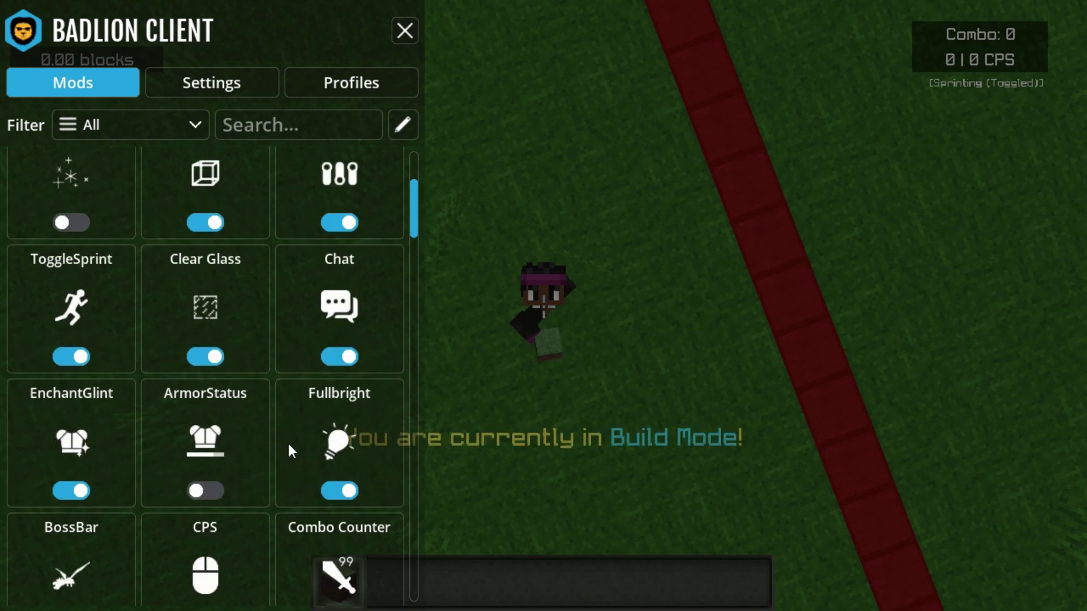
{"action": "scroll", "coordinate": [290, 447], "scroll_direction": "down", "scroll_amount": 3}
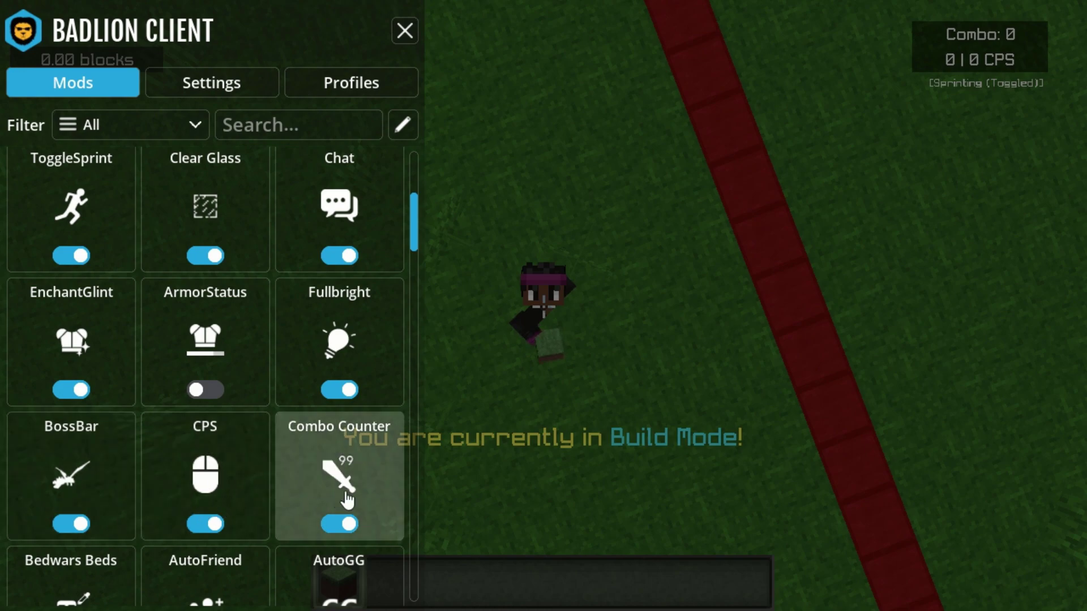
{"action": "scroll", "coordinate": [267, 466], "scroll_direction": "up", "scroll_amount": 9}
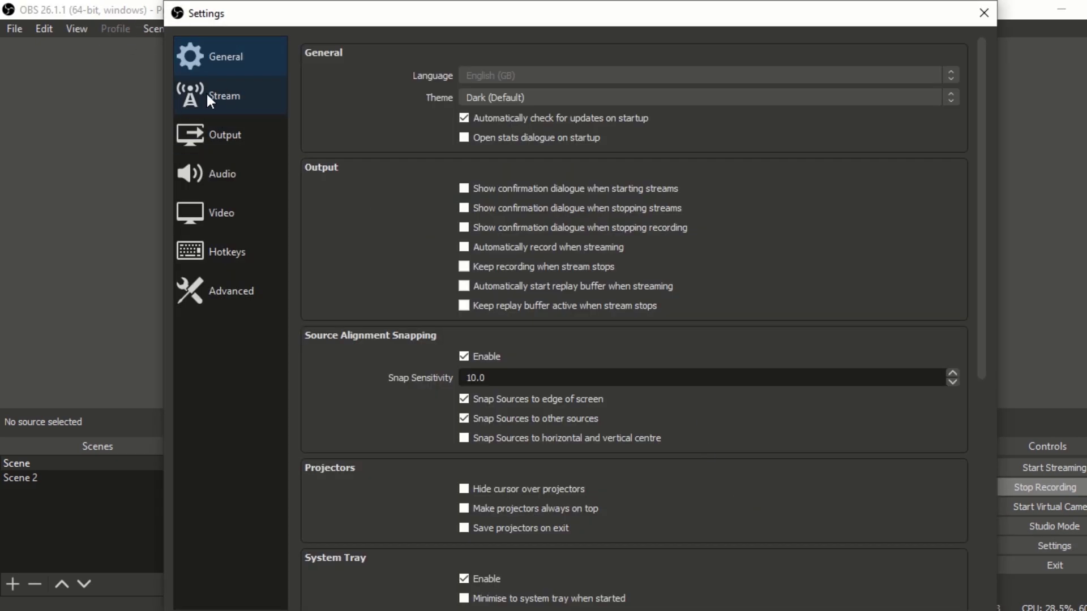
Show OBS Output recording settings: QuickSync H.264, CBR at 6000 Kbps
{"action": "left_click", "coordinate": [220, 142]}
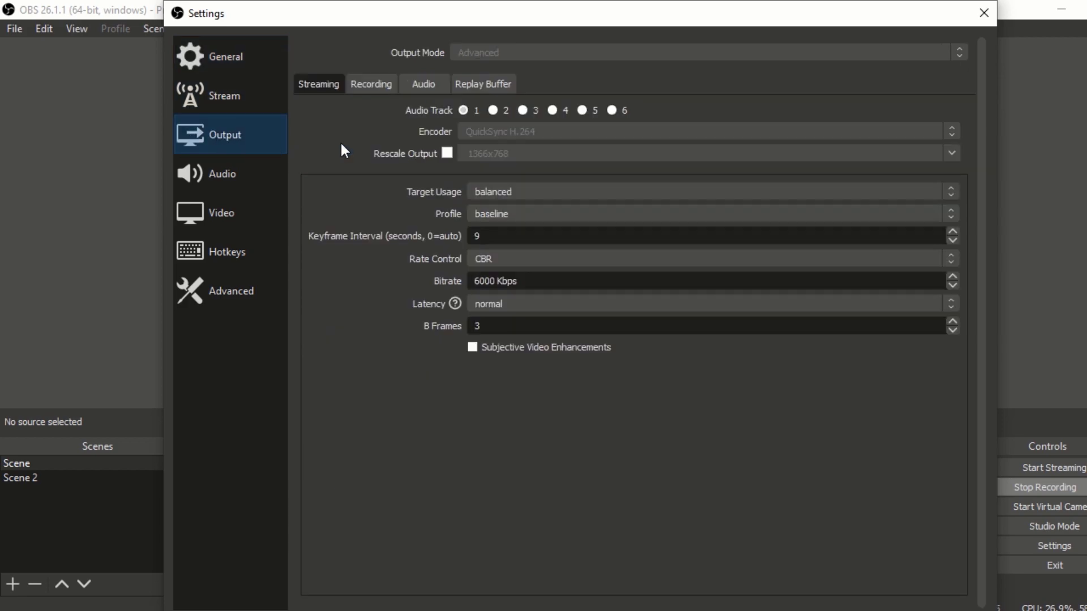
{"action": "left_click", "coordinate": [373, 85]}
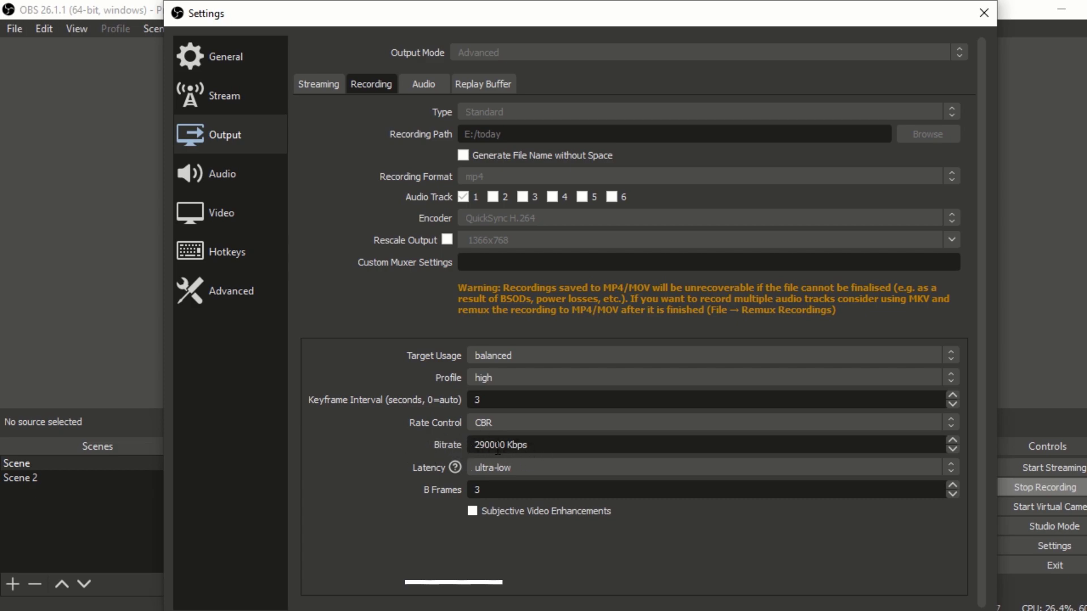
Change the recording bitrate to 290000 Kbps after briefly entering 4000
{"action": "double_click", "coordinate": [516, 444]}
{"action": "type", "text": "4"}
{"action": "key", "text": "BackSpace"}
{"action": "key", "text": "BackSpace"}
{"action": "key", "text": "BackSpace"}
{"action": "key", "text": "BackSpace"}
{"action": "key", "text": "BackSpace"}
{"action": "key", "text": "BackSpace"}
{"action": "key", "text": "BackSpace"}
{"action": "type", "text": "4000"}
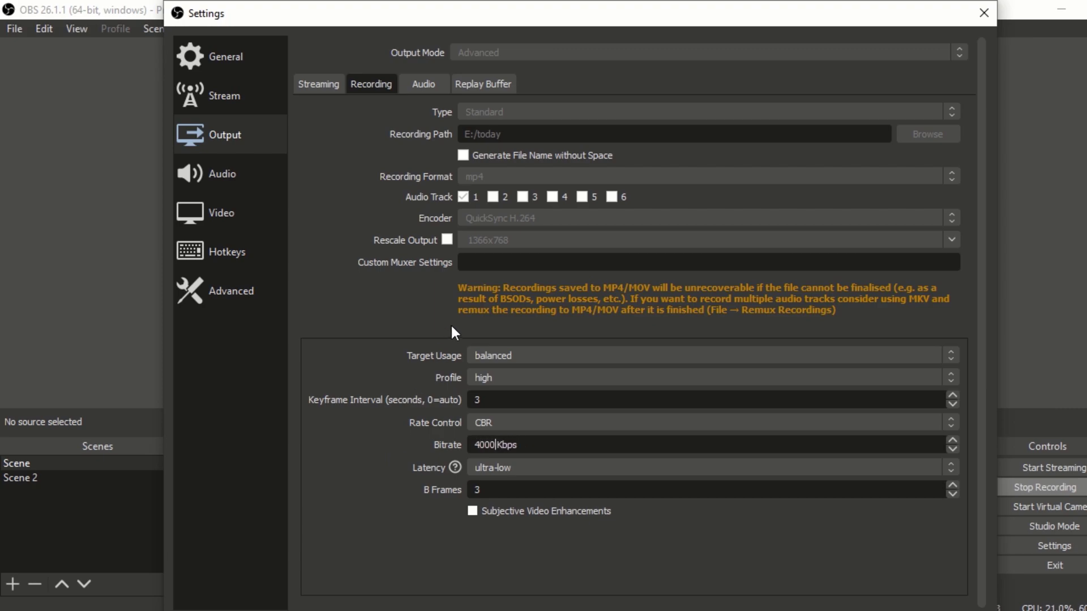
{"action": "key", "text": "BackSpace"}
{"action": "key", "text": "BackSpace"}
{"action": "key", "text": "BackSpace"}
{"action": "key", "text": "BackSpace"}
{"action": "type", "text": "290"}
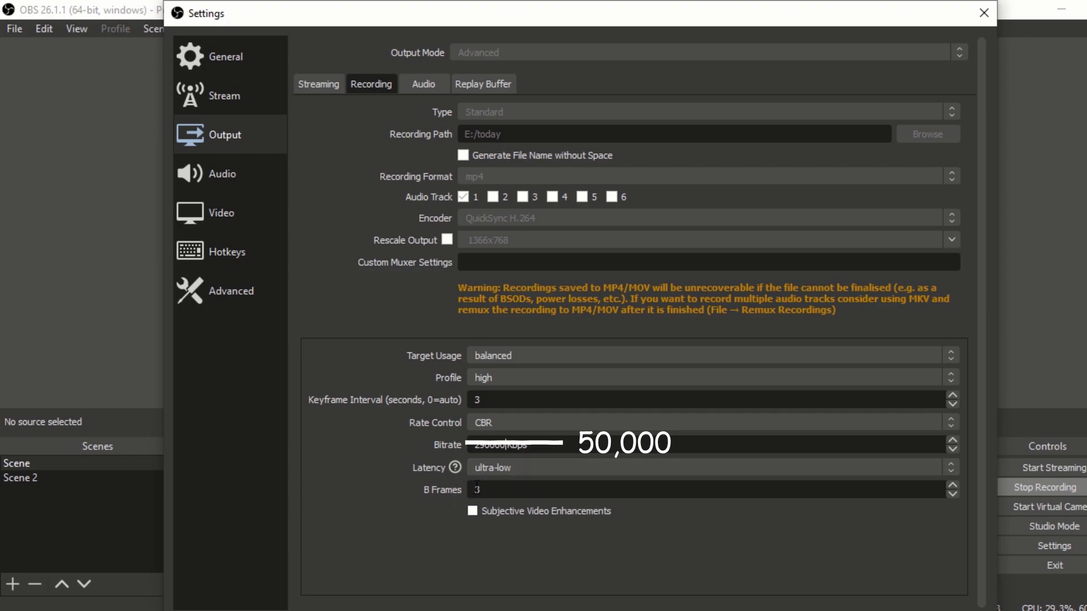
Show the OBS Audio settings page: 44.1 kHz stereo with the VoiceMeeter Output mic
{"action": "left_click", "coordinate": [258, 177]}
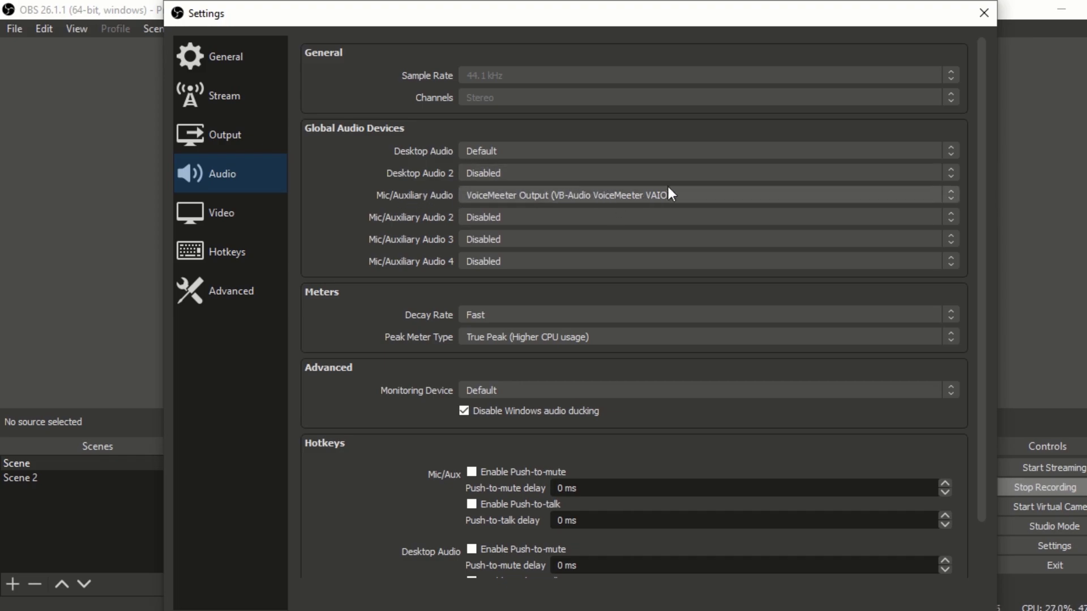
Review the Mic/Auxiliary device list unchanged, then view the 1280x720, 60 FPS Video settings
{"action": "left_click", "coordinate": [567, 203]}
{"action": "left_click", "coordinate": [285, 227]}
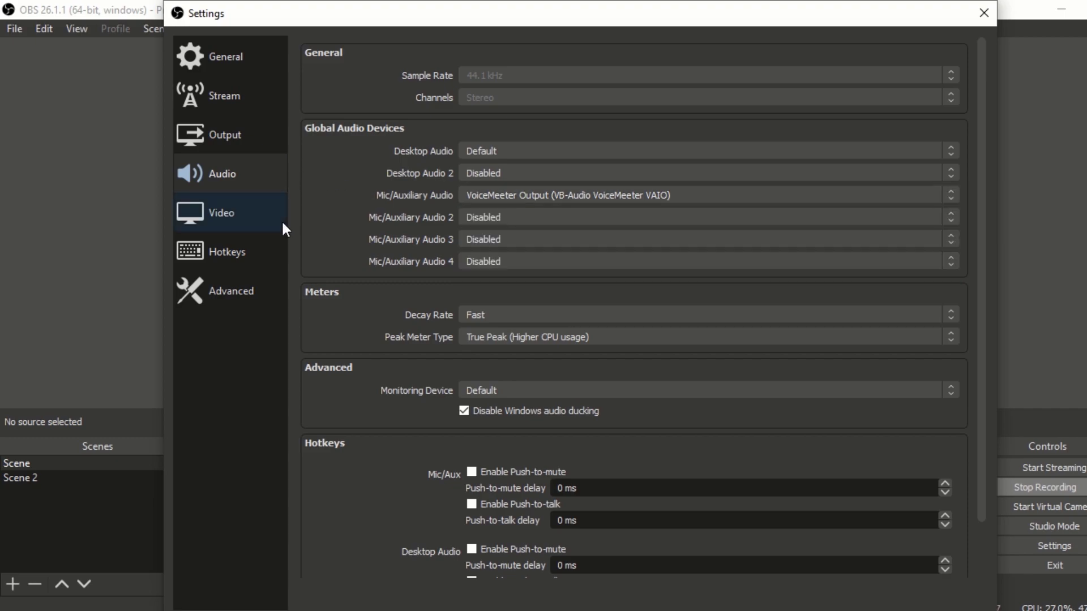
{"action": "left_click", "coordinate": [244, 213]}
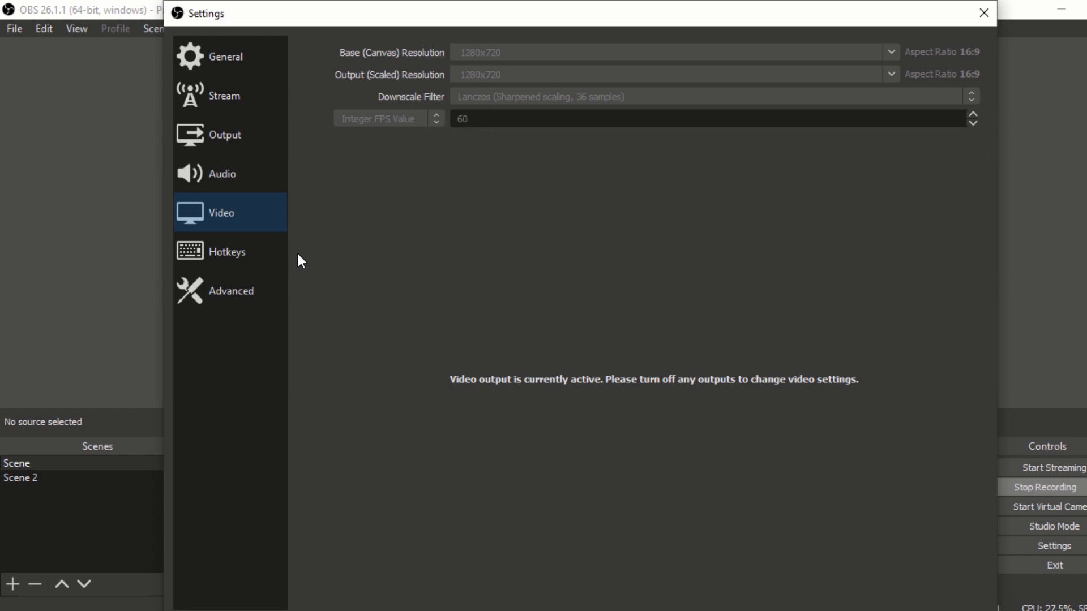
{"action": "left_click", "coordinate": [278, 257]}
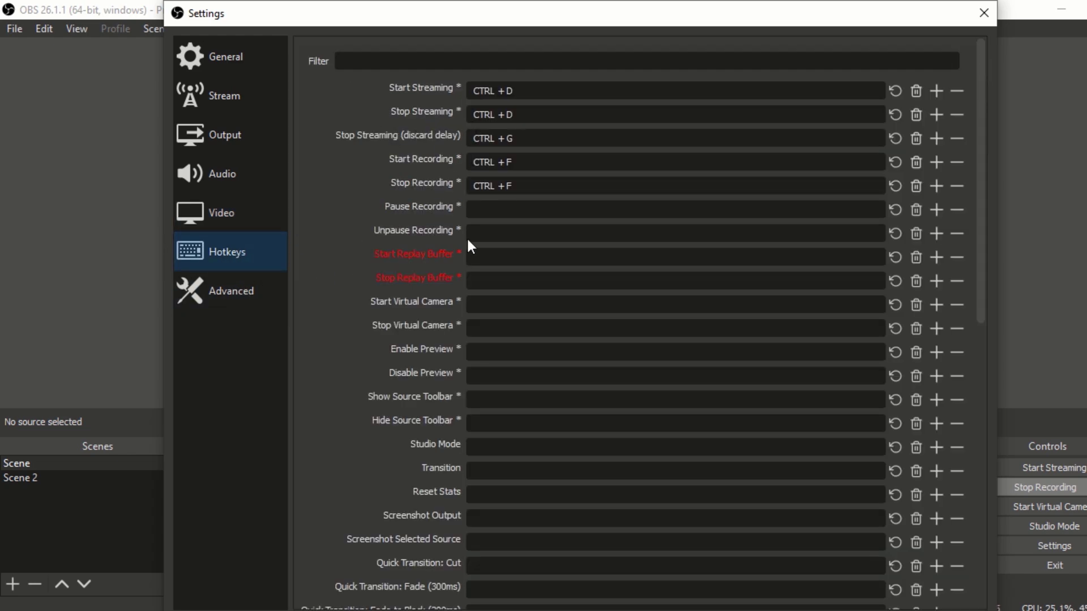
{"action": "left_click", "coordinate": [258, 303]}
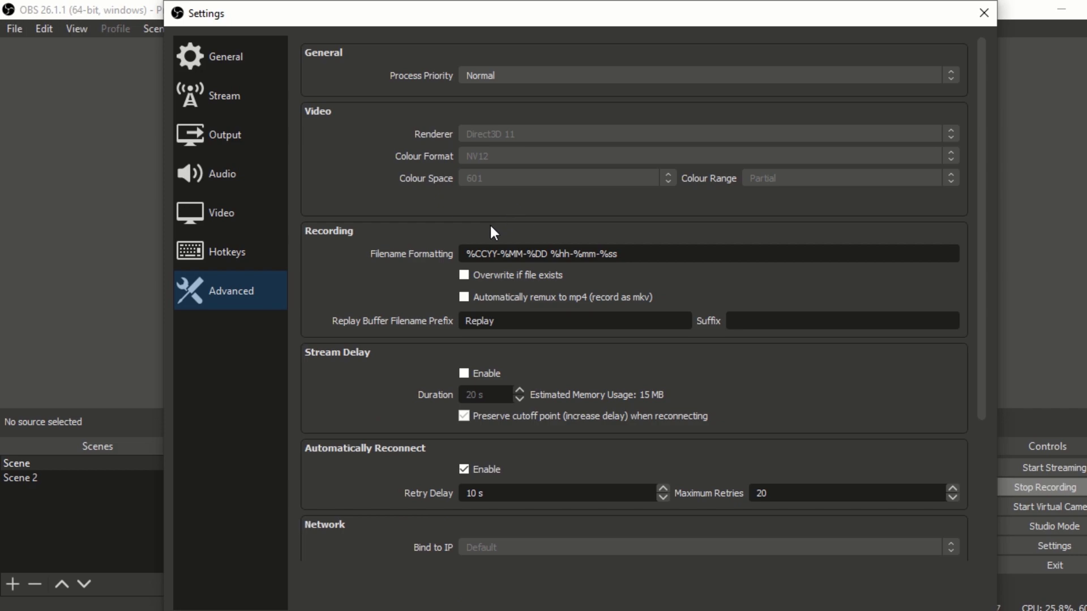
{"action": "scroll", "coordinate": [383, 343], "scroll_direction": "down", "scroll_amount": 5}
{"action": "scroll", "coordinate": [378, 365], "scroll_direction": "up", "scroll_amount": 4}
{"action": "left_click", "coordinate": [254, 151]}
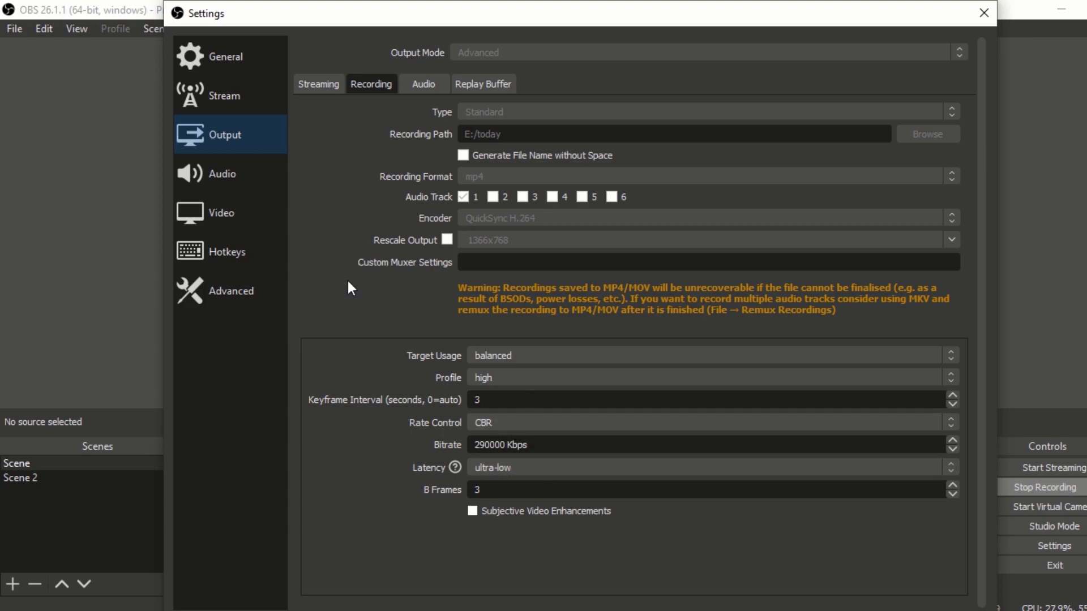
{"action": "left_click", "coordinate": [218, 210]}
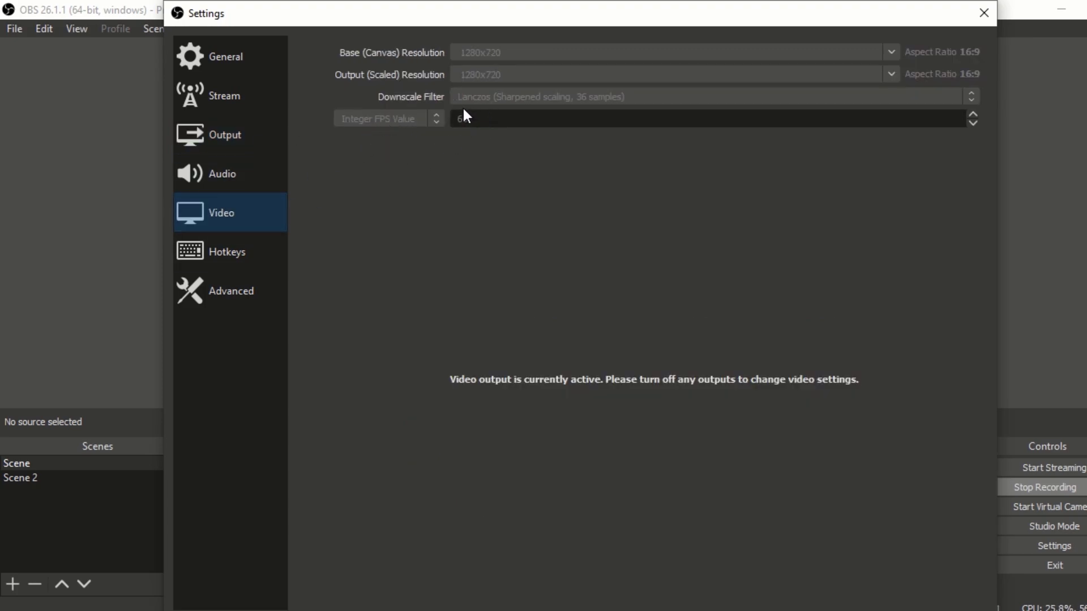